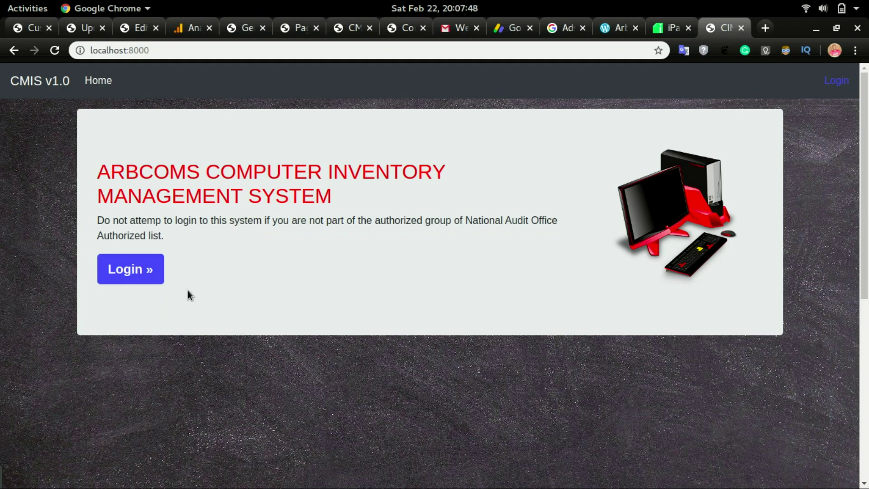
# - Log in to CMIS with the account username and password from the Login form
pyautogui.click(145, 272)
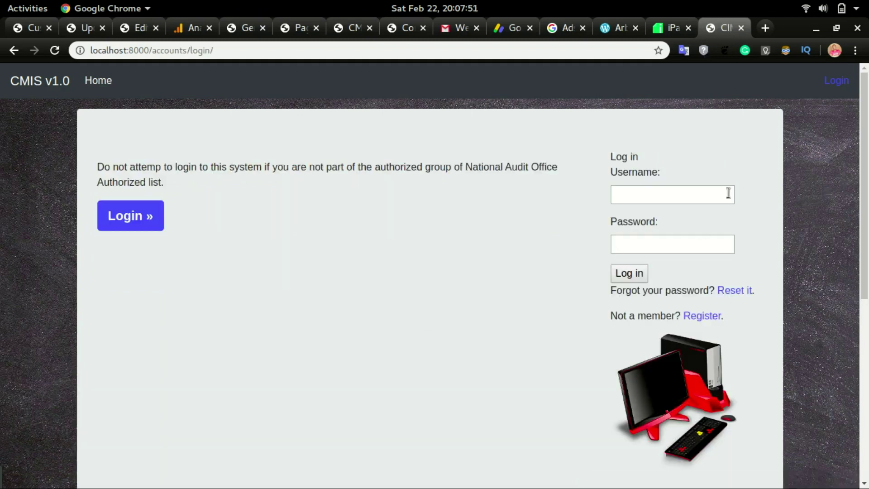
pyautogui.click(716, 195)
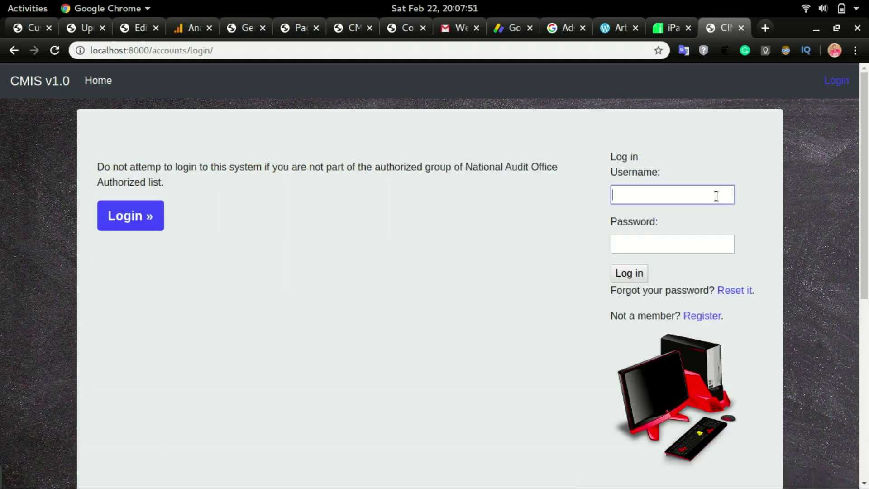
pyautogui.write('arbadjie')
pyautogui.press('Tab')
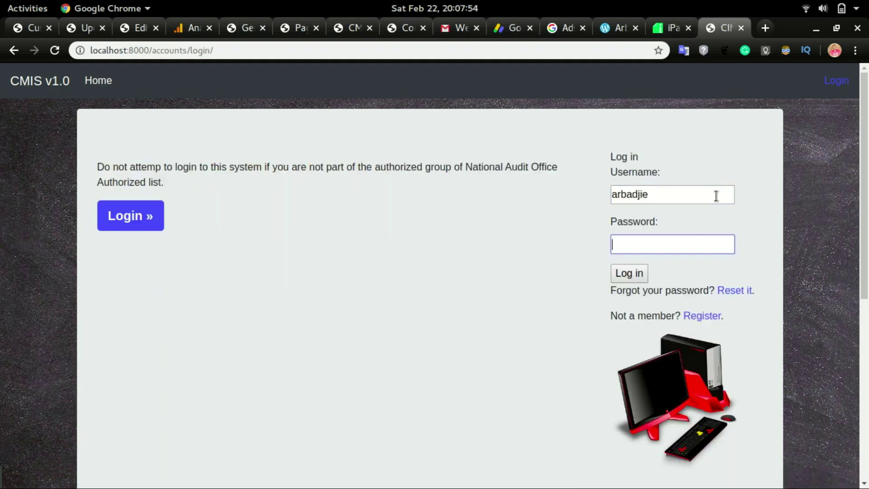
pyautogui.write('**********')
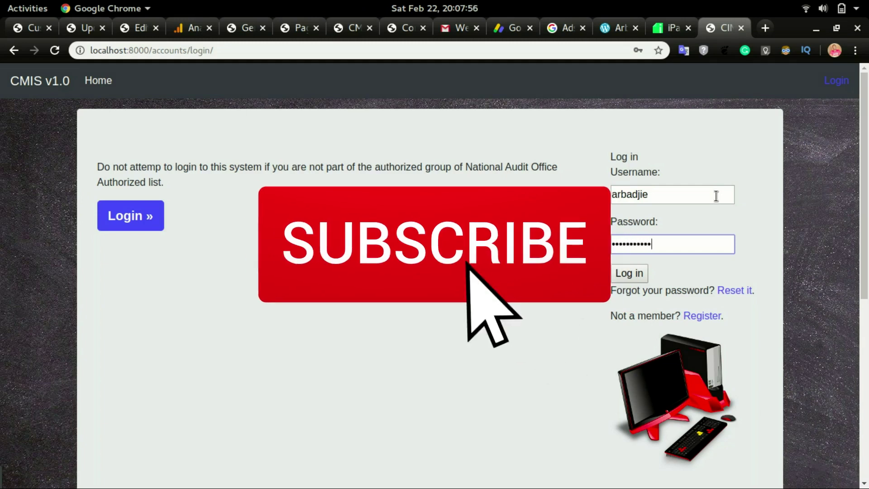
pyautogui.press('Return')
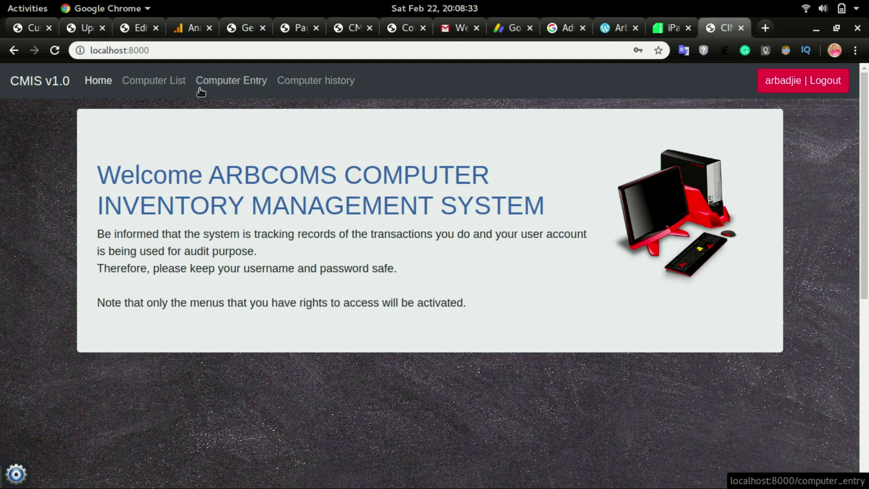
# - Change the Comp record's MAC address from aa to bb and save, then delete the Comp row
pyautogui.click(160, 82)
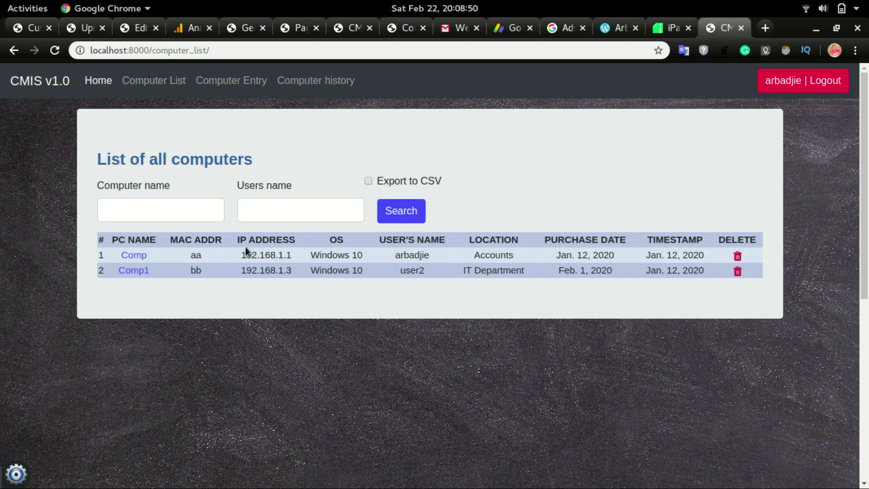
pyautogui.click(136, 256)
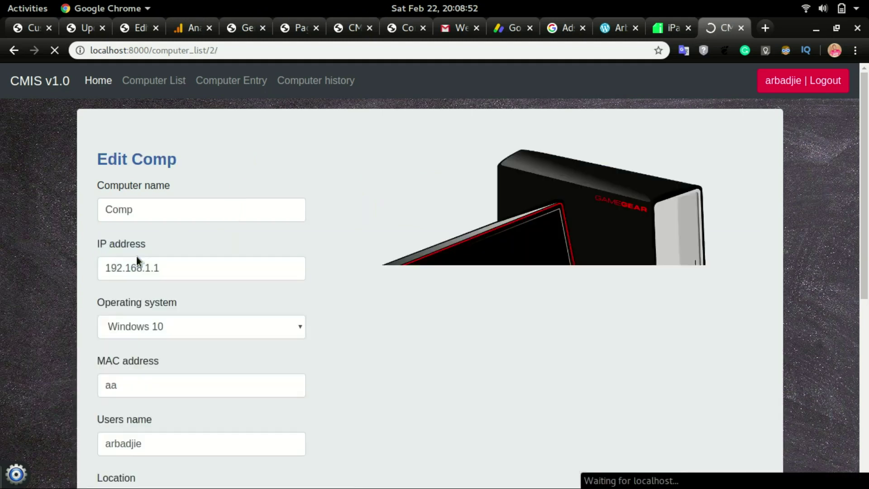
pyautogui.scroll(-4, 137, 256)
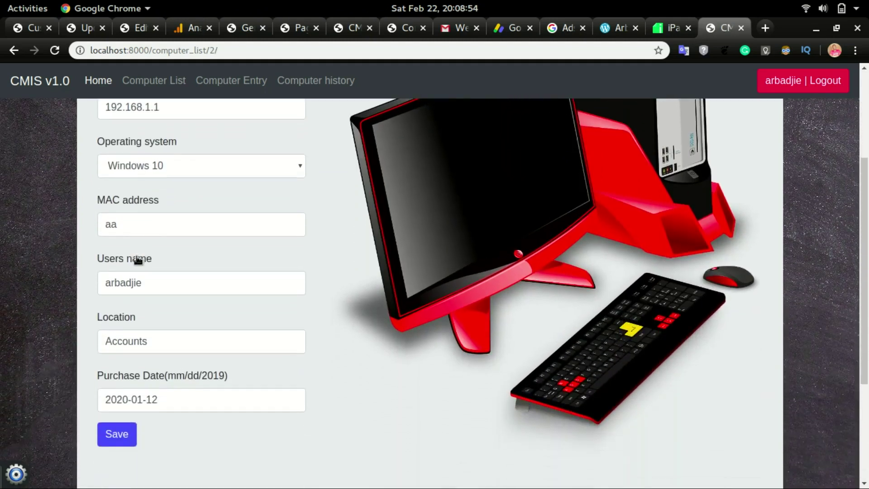
pyautogui.click(142, 228)
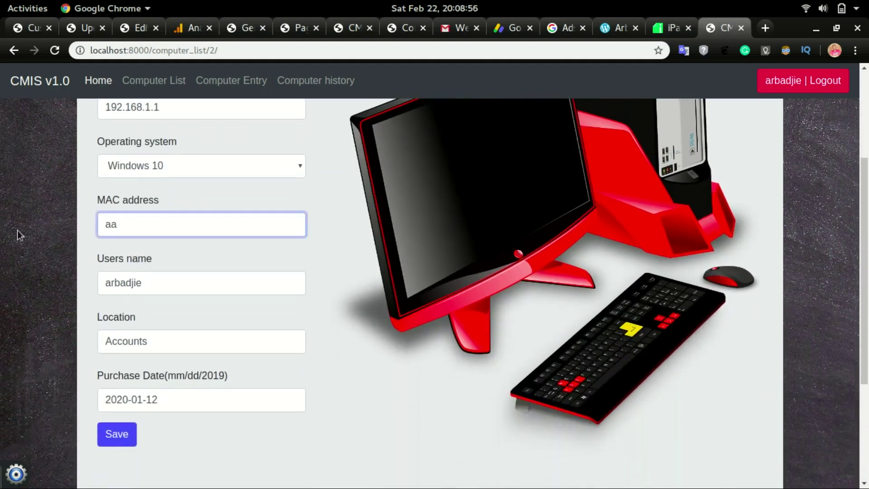
pyautogui.press('BackSpace')
pyautogui.press('BackSpace')
pyautogui.write('bb')
pyautogui.click(126, 433)
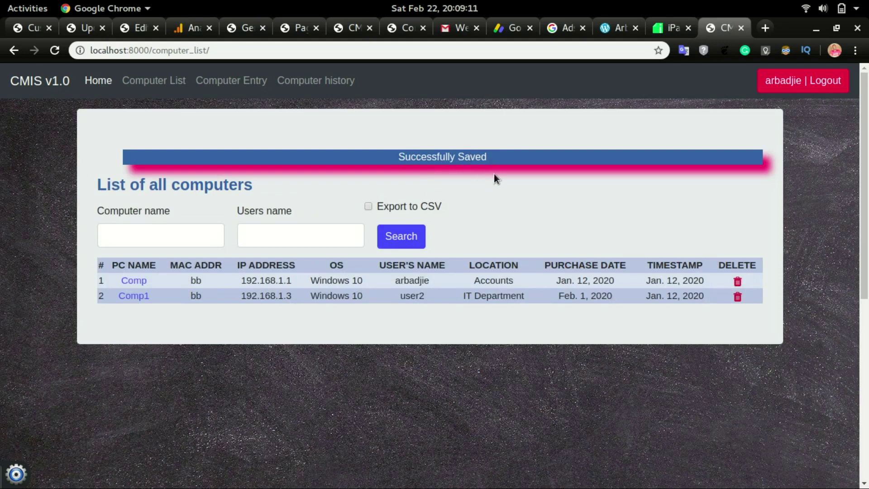
pyautogui.click(738, 282)
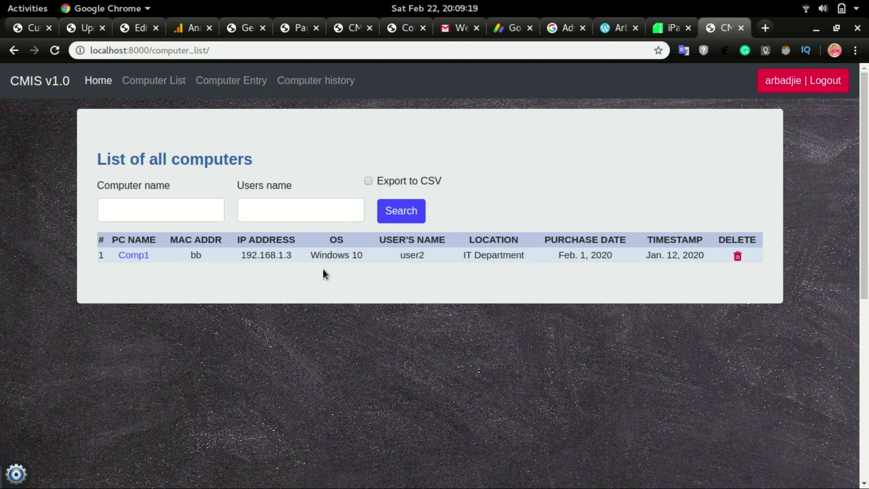
# - Open the Computer Entry form and browse the operating system choices without selecting one
pyautogui.click(228, 85)
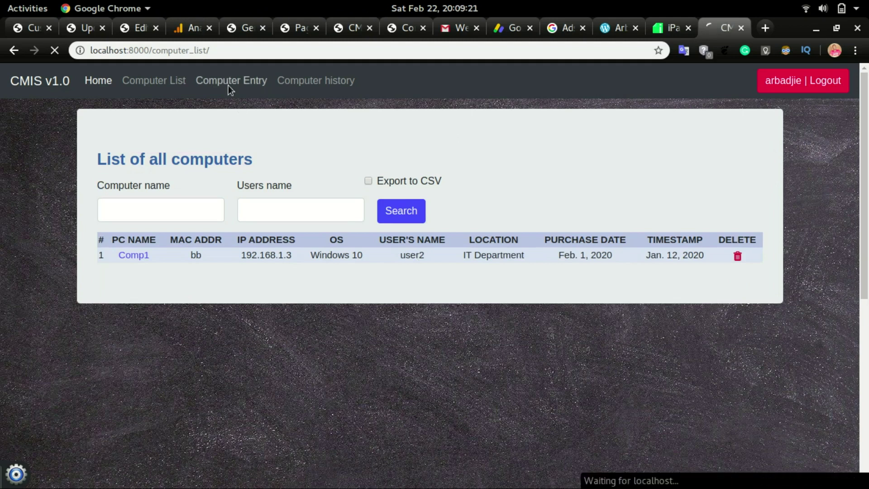
pyautogui.scroll(-3, 143, 200)
pyautogui.scroll(3, 143, 200)
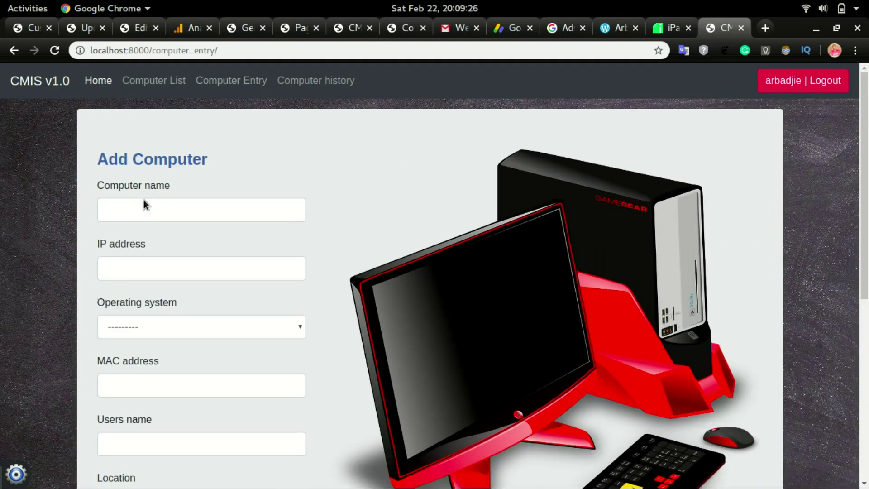
pyautogui.click(143, 333)
pyautogui.scroll(-2, 90, 319)
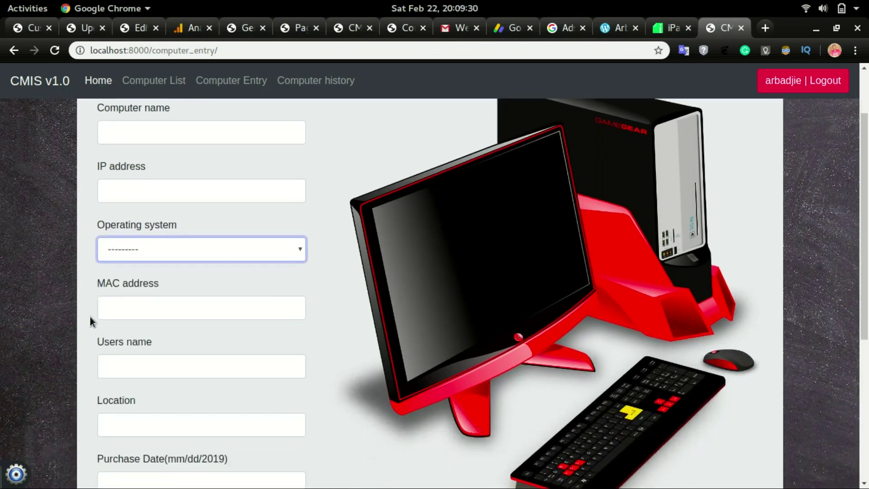
pyautogui.click(149, 248)
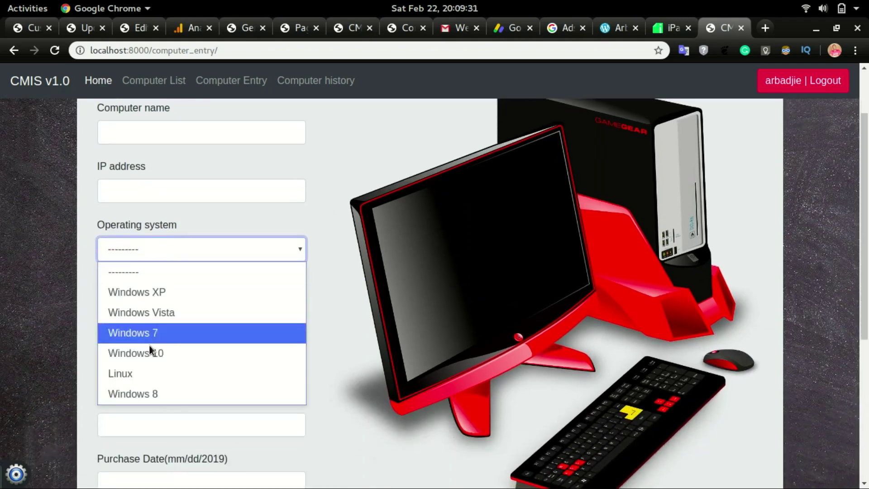
pyautogui.click(73, 306)
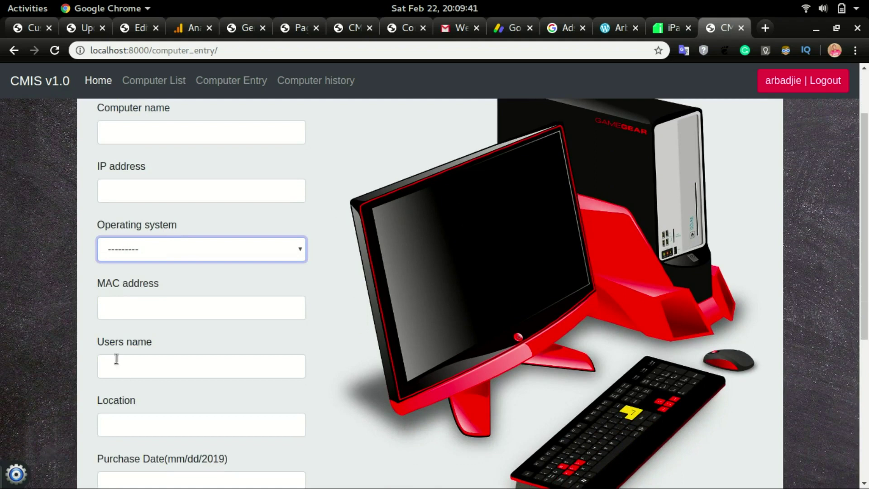
# - Look over the user, location and purchase date fields, then return to the Computer List
pyautogui.click(114, 363)
pyautogui.scroll(-3, 114, 362)
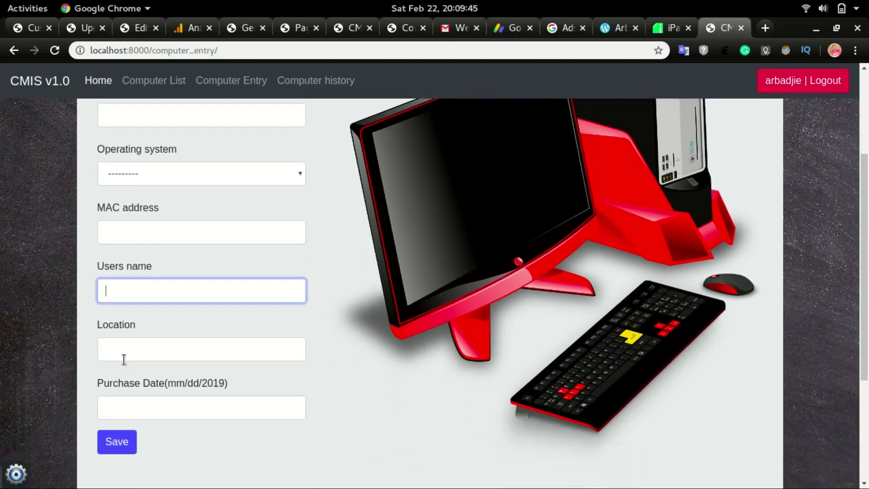
pyautogui.click(136, 356)
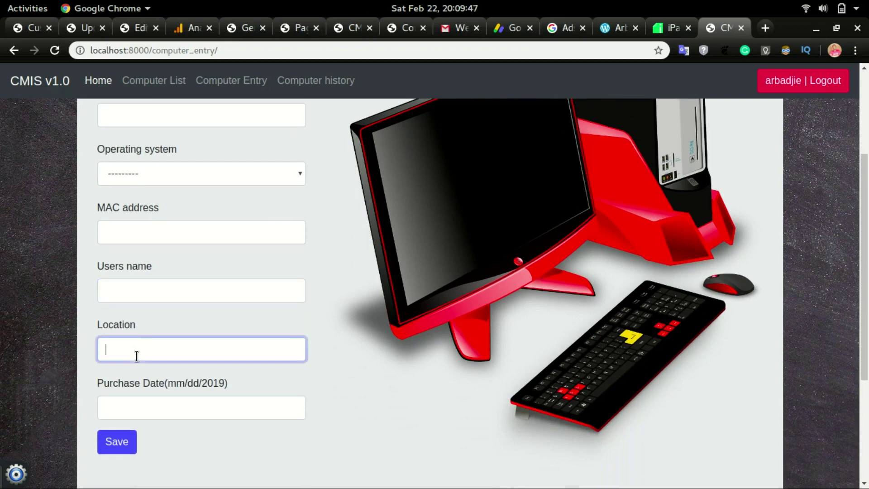
pyautogui.scroll(-7, 136, 411)
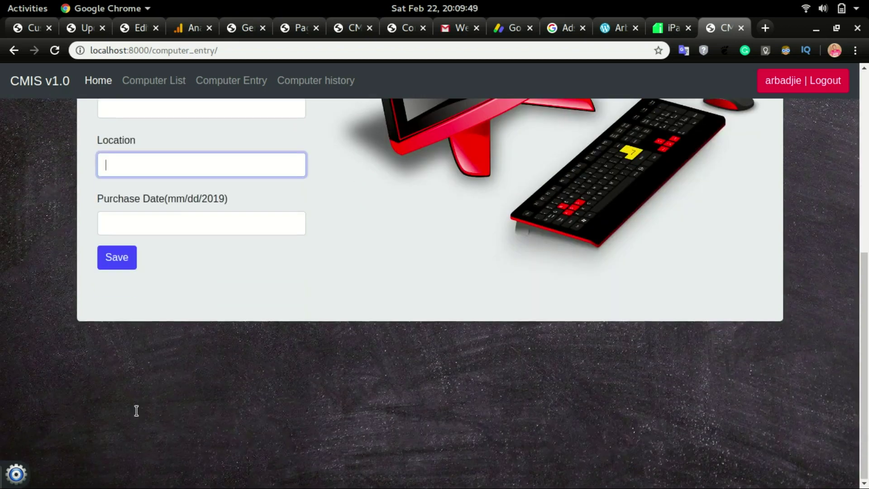
pyautogui.click(170, 221)
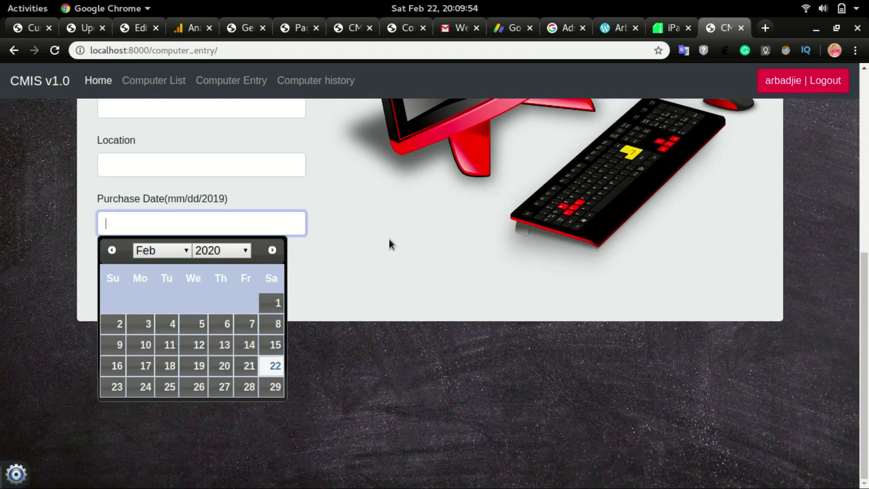
pyautogui.click(367, 227)
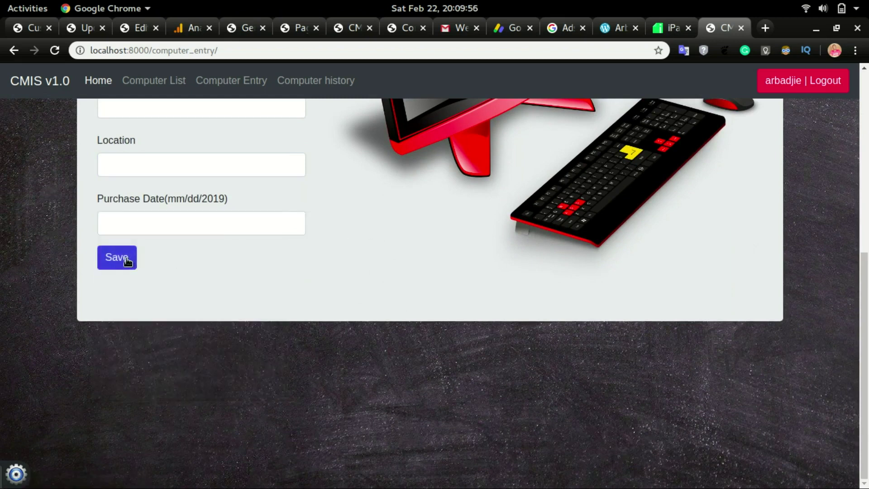
pyautogui.click(172, 90)
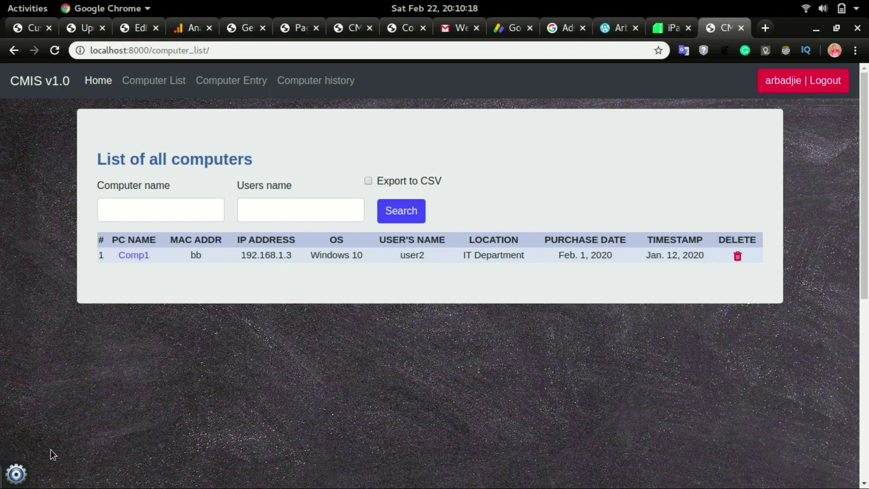
# - Add a new operating system named MAC OS and save it
pyautogui.click(16, 473)
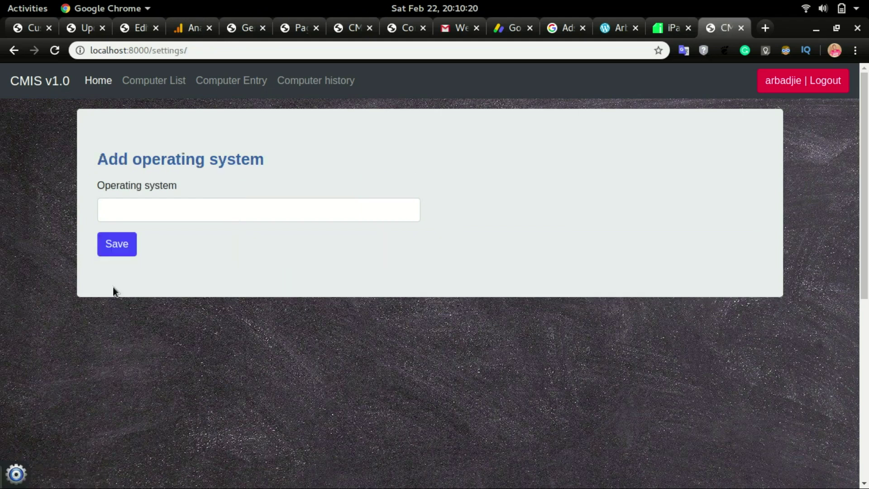
pyautogui.click(150, 206)
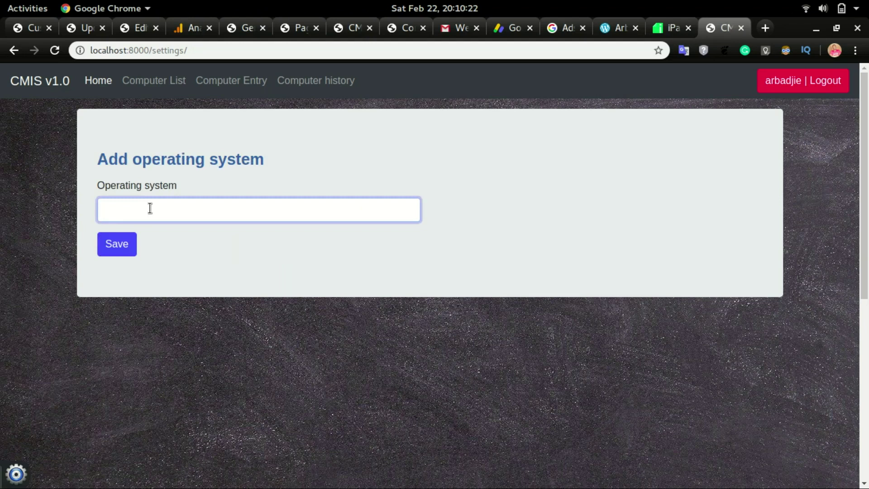
pyautogui.write('MAC OS')
pyautogui.click(122, 248)
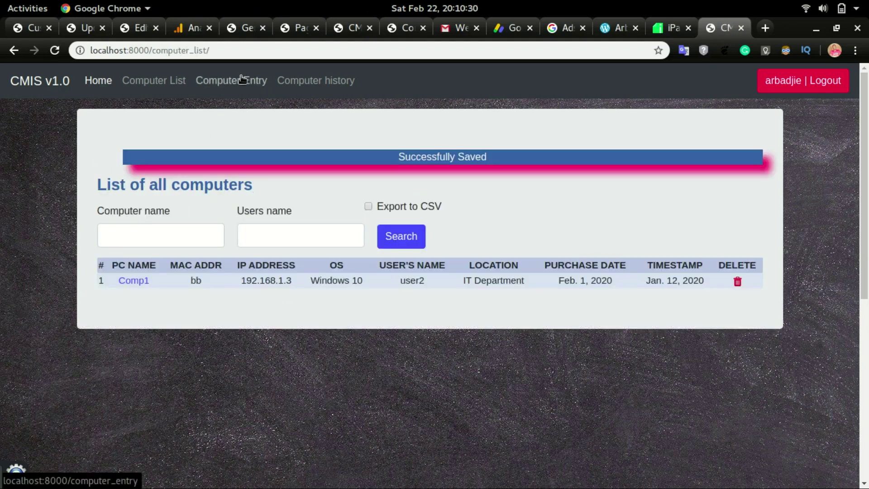
# - Confirm MAC OS now appears in the Computer Entry form's operating system dropdown
pyautogui.click(242, 83)
pyautogui.scroll(-3, 194, 226)
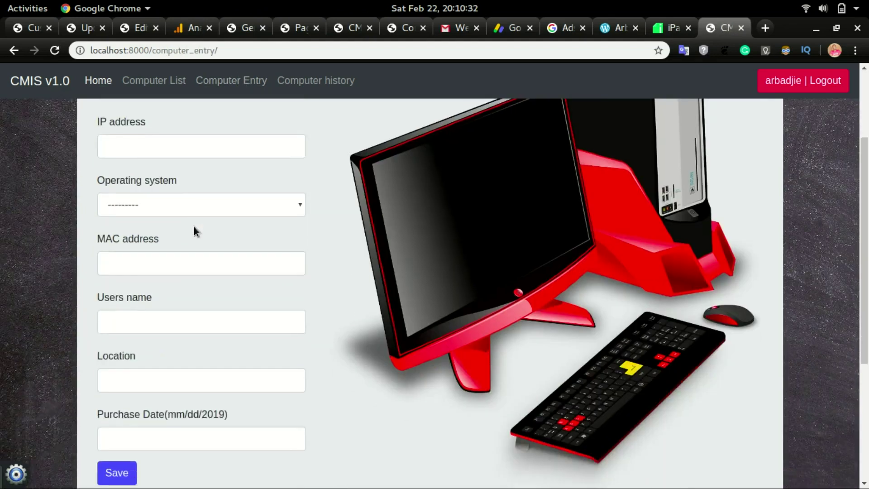
pyautogui.click(167, 208)
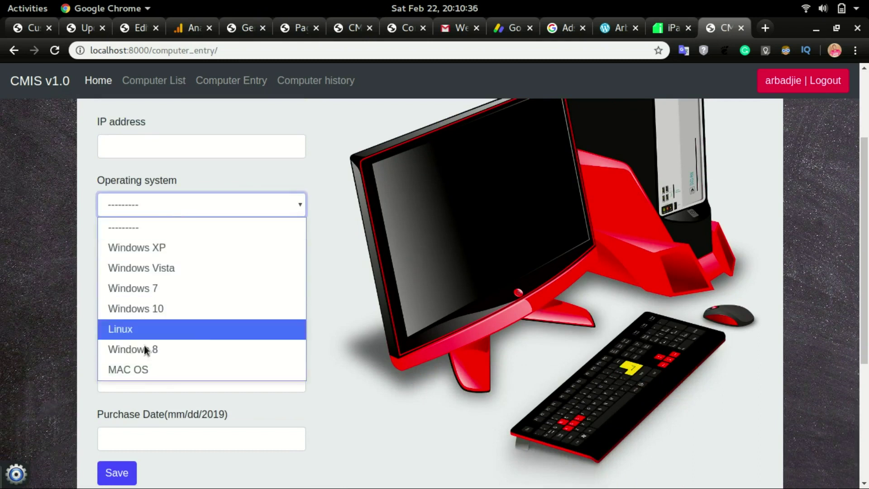
pyautogui.click(349, 364)
pyautogui.scroll(5, 348, 364)
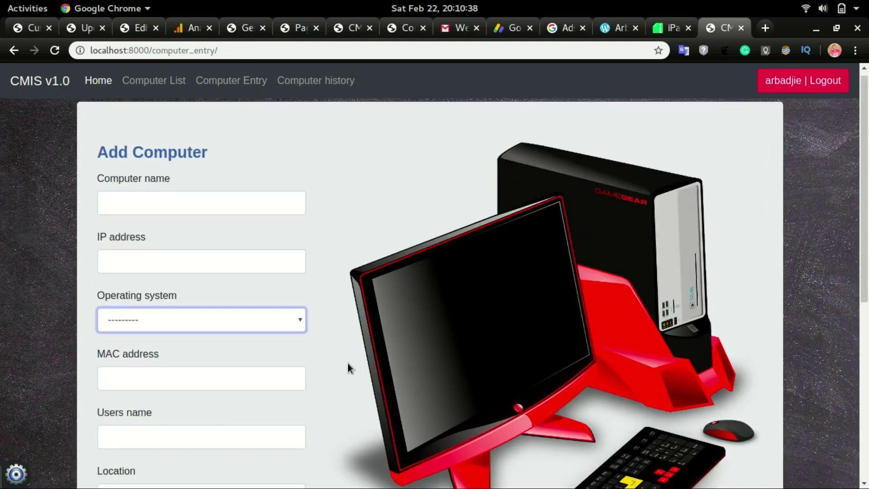
# - Open the Computer history page showing the five recorded changes to Comp and Comp1
pyautogui.click(312, 82)
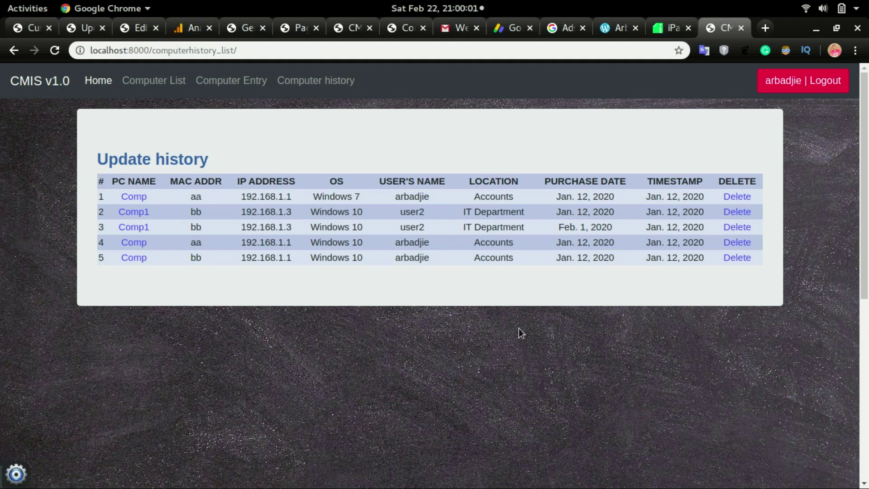
# - Log out using the Logout button at the top right
pyautogui.click(802, 79)
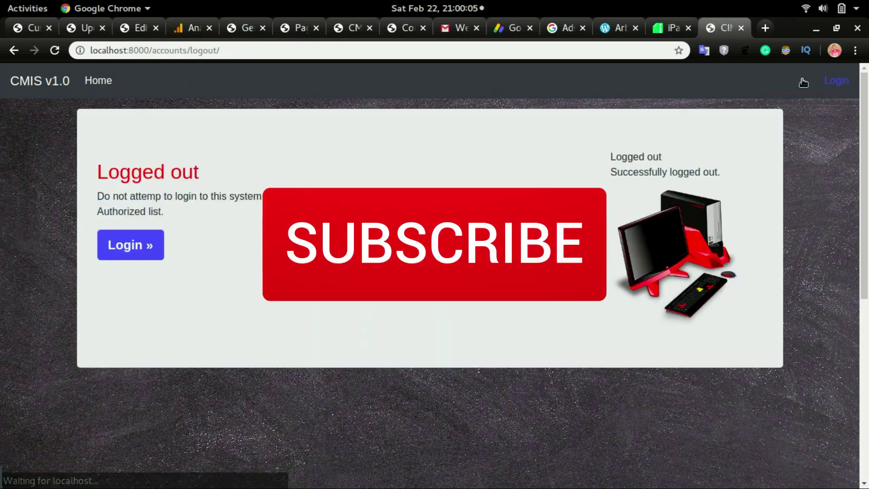